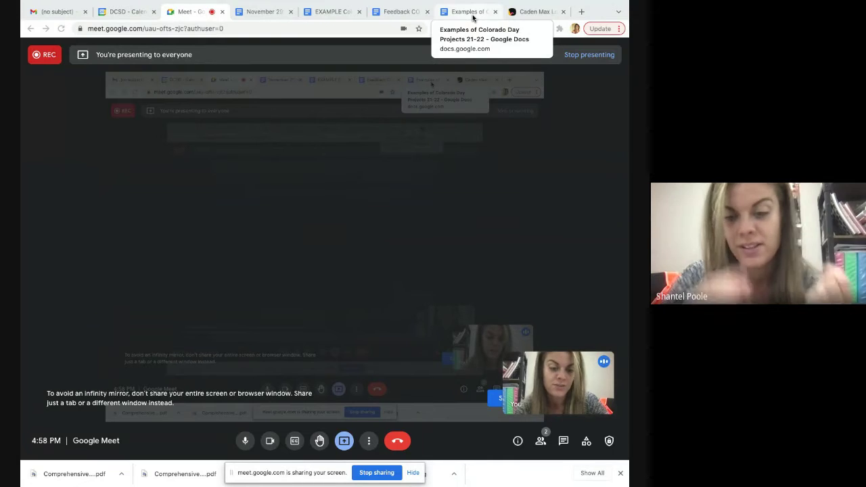
# Switch to the Caden Max Louisiana purchase board and scroll through its posts, ending at the top
pyautogui.click(538, 12)
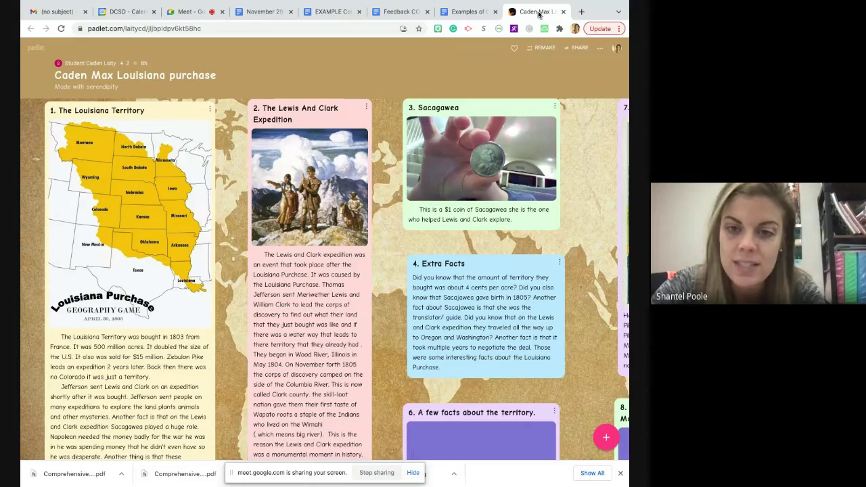
pyautogui.scroll(-3, 469, 217)
pyautogui.scroll(5, 468, 217)
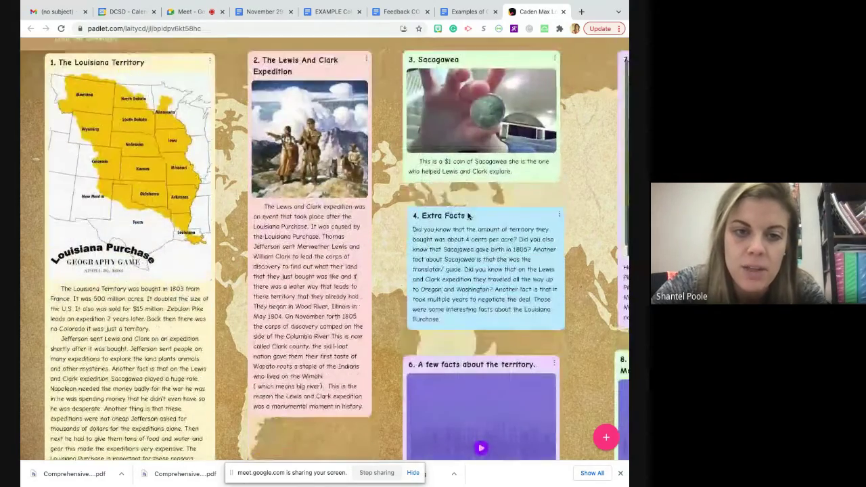
pyautogui.scroll(-3, 469, 216)
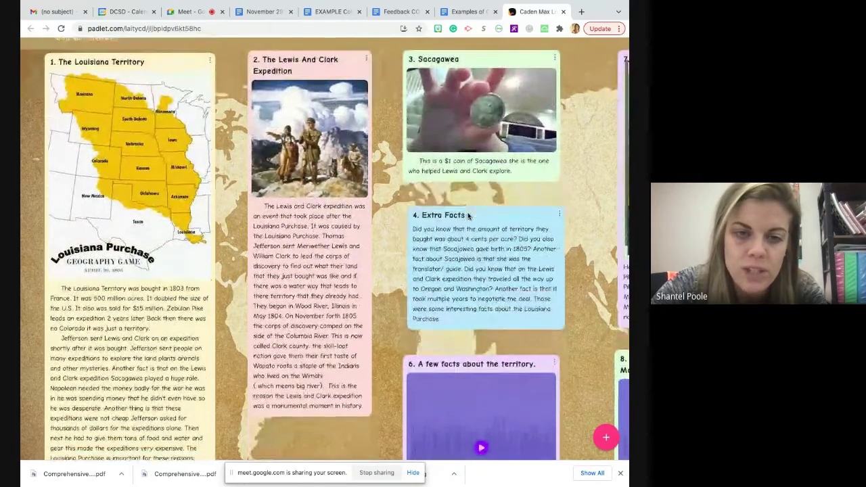
pyautogui.scroll(-2, 468, 216)
pyautogui.scroll(3, 459, 215)
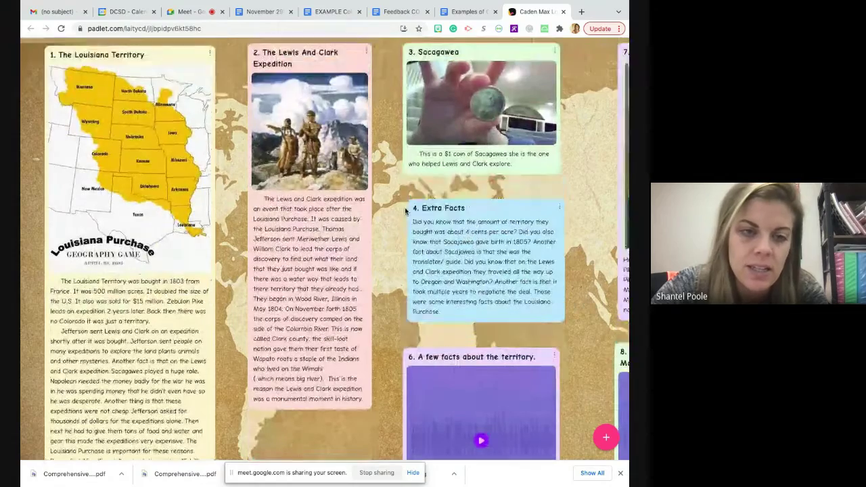
pyautogui.scroll(-2, 406, 212)
pyautogui.scroll(-1, 405, 212)
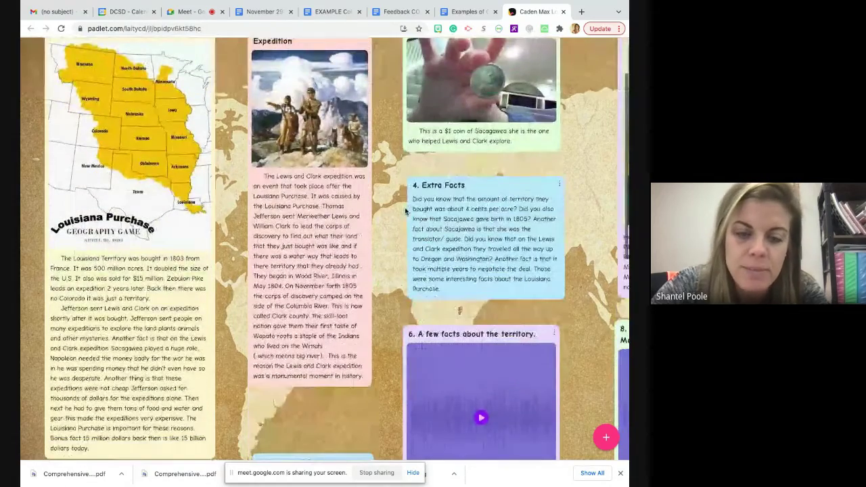
pyautogui.scroll(3, 405, 212)
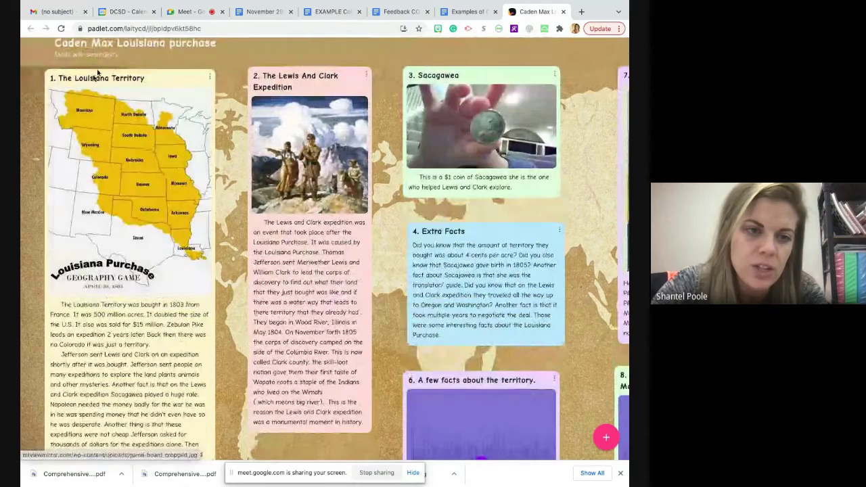
pyautogui.scroll(-1, 163, 172)
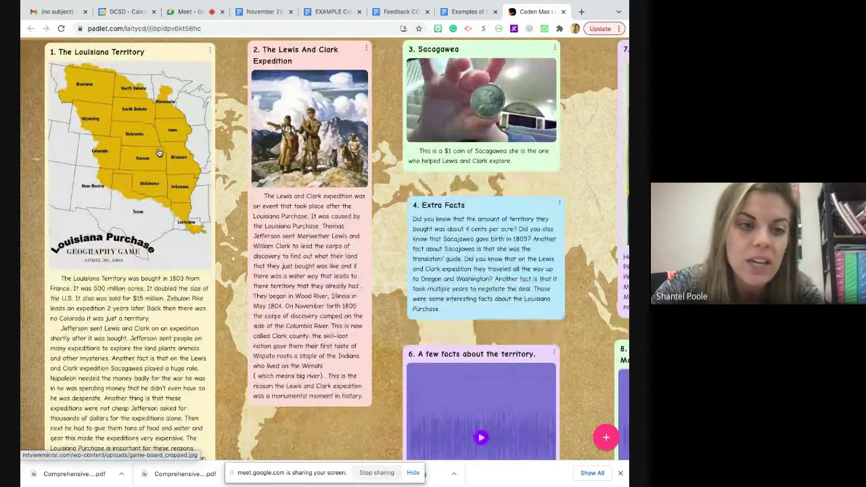
pyautogui.scroll(-3, 157, 150)
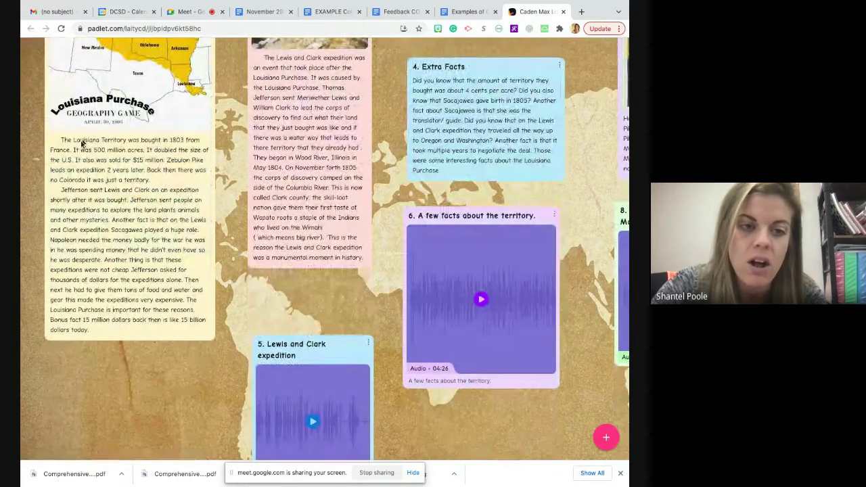
pyautogui.scroll(1, 202, 183)
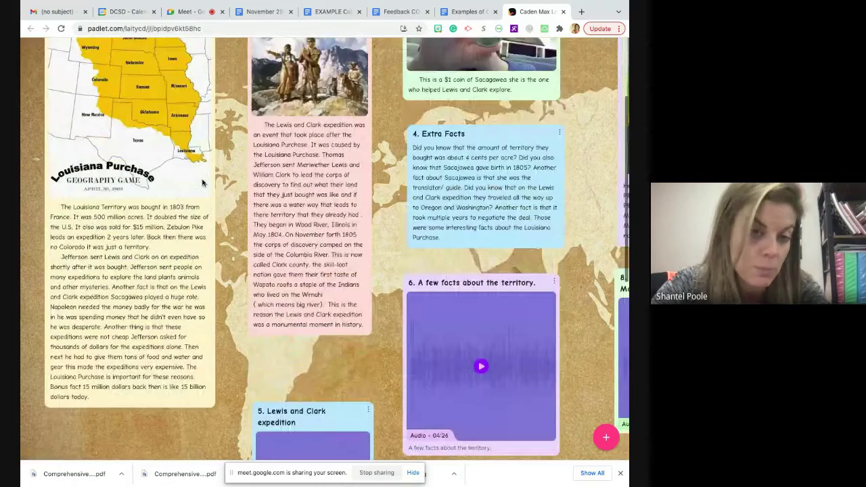
pyautogui.scroll(2, 203, 183)
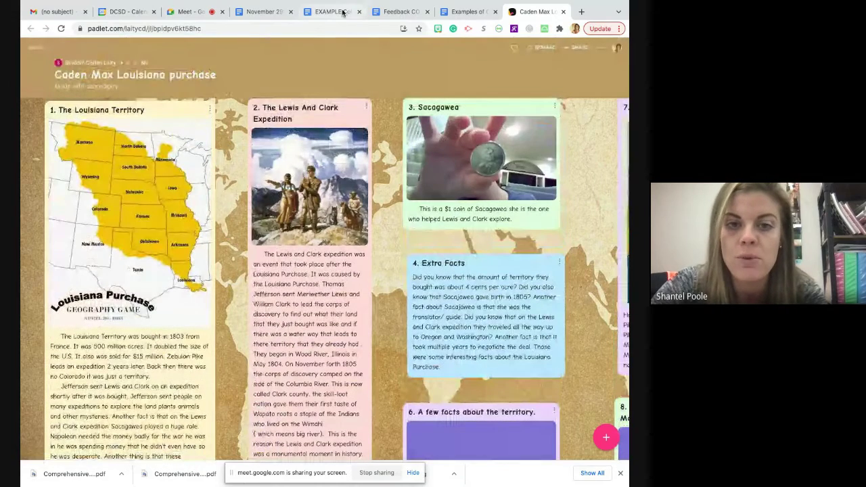
pyautogui.click(342, 12)
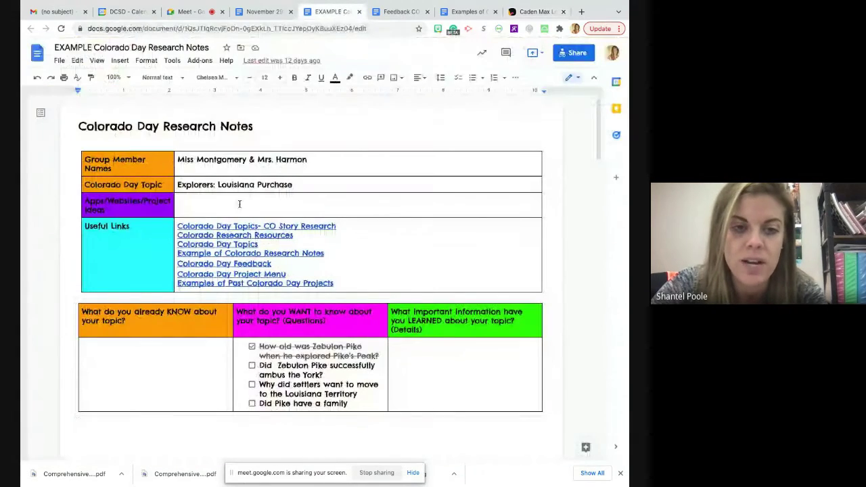
pyautogui.scroll(-1, 276, 283)
pyautogui.scroll(-4, 278, 282)
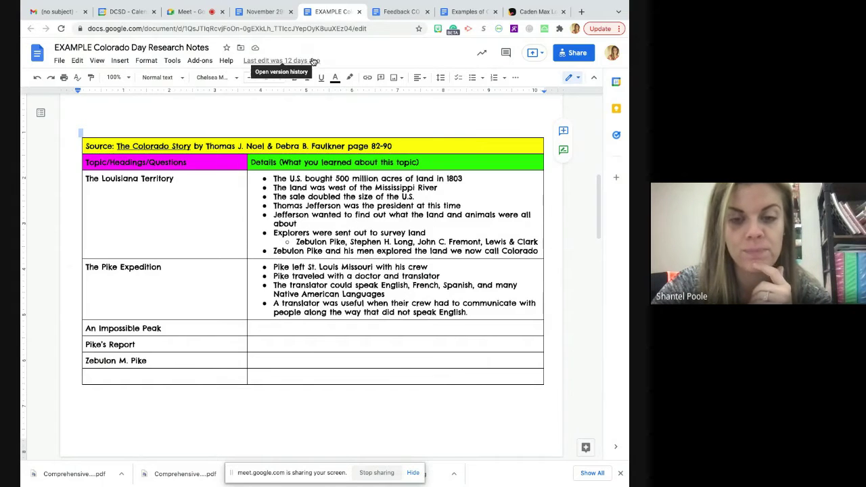
pyautogui.click(403, 15)
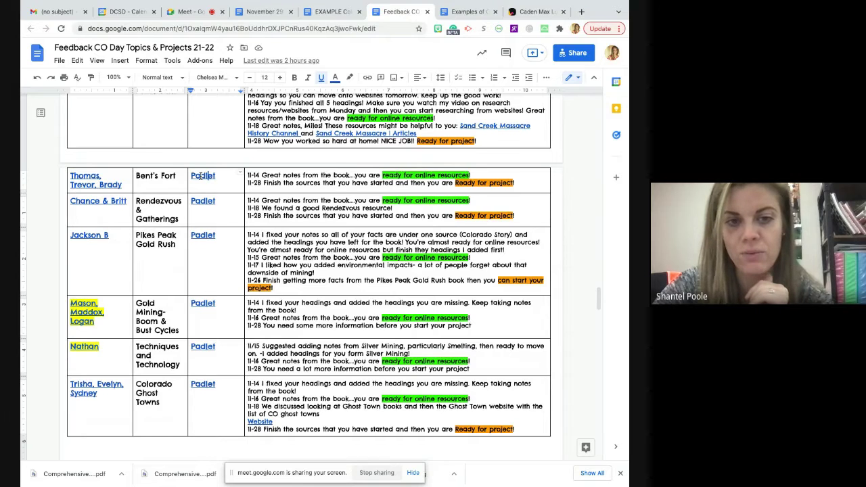
pyautogui.click(541, 15)
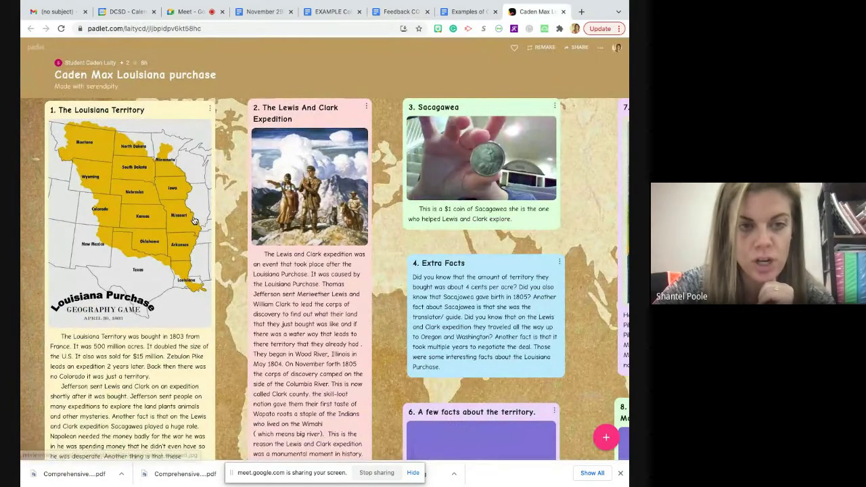
# Return to the top of the board and bring up the options menu for post 1, The Louisiana Territory
pyautogui.scroll(-1, 193, 222)
pyautogui.scroll(-1, 193, 221)
pyautogui.scroll(-2, 189, 223)
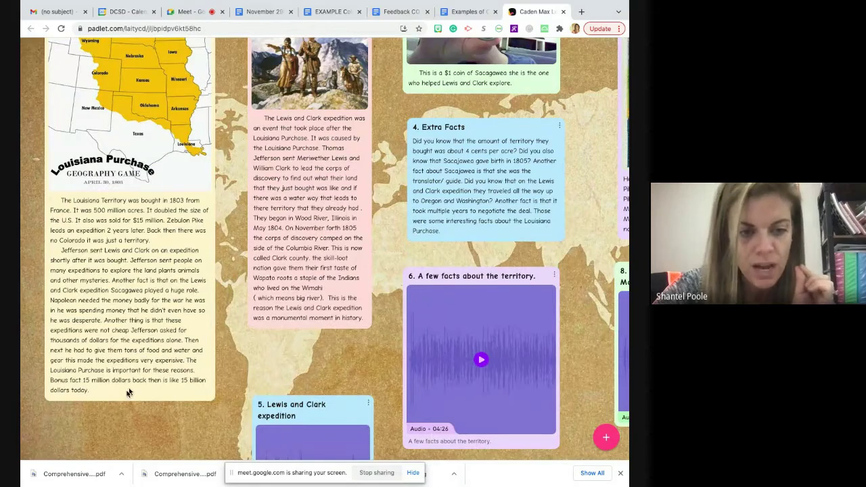
pyautogui.scroll(1, 195, 223)
pyautogui.scroll(1, 195, 223)
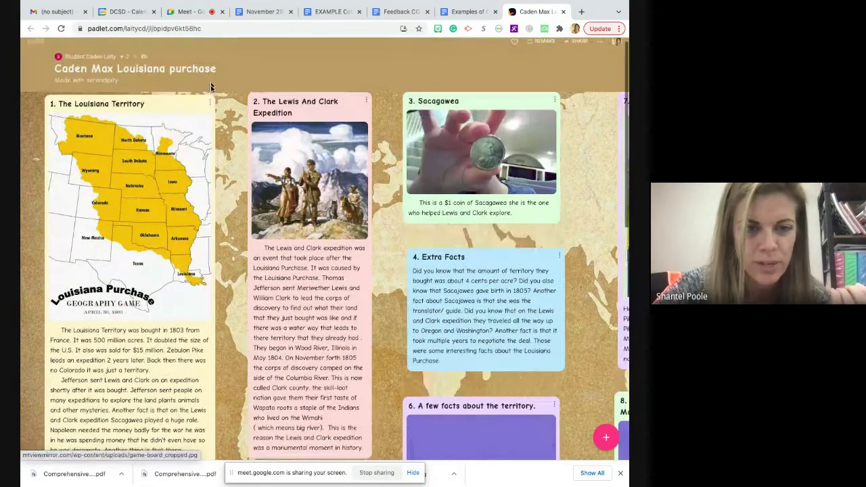
pyautogui.click(210, 103)
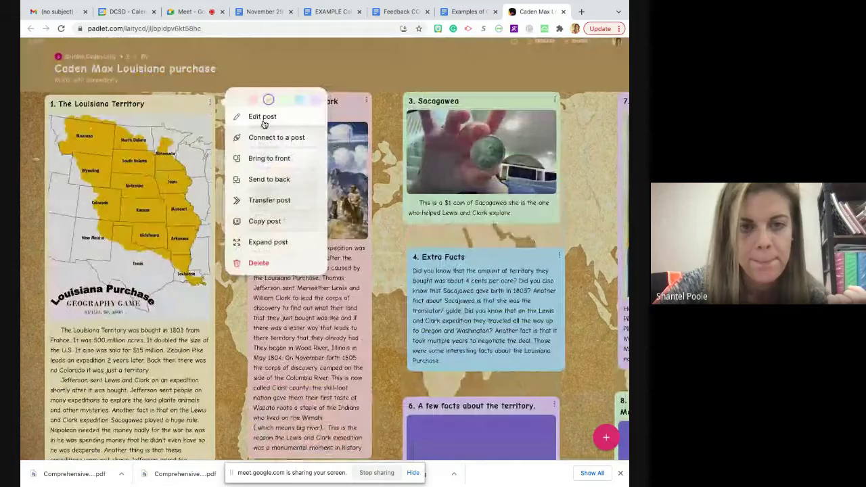
# Edit The Louisiana Territory post and turn its opening words into a bulleted item
pyautogui.press('Escape')
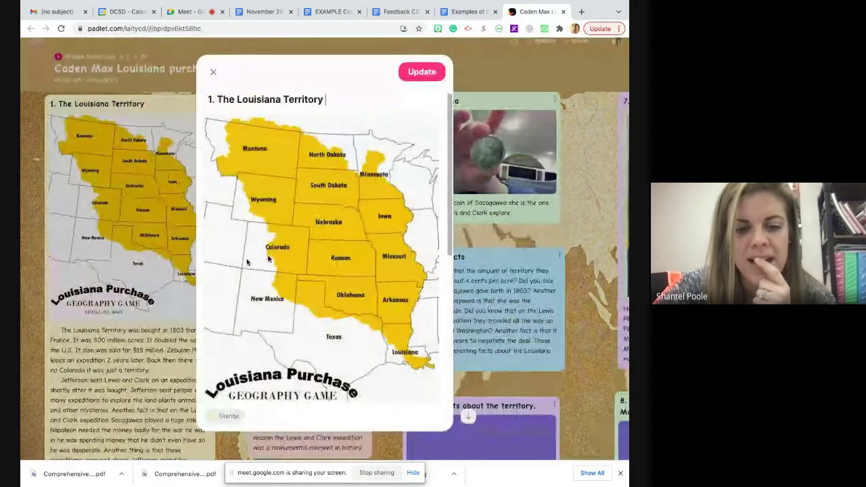
pyautogui.scroll(-3, 300, 268)
pyautogui.scroll(-2, 300, 267)
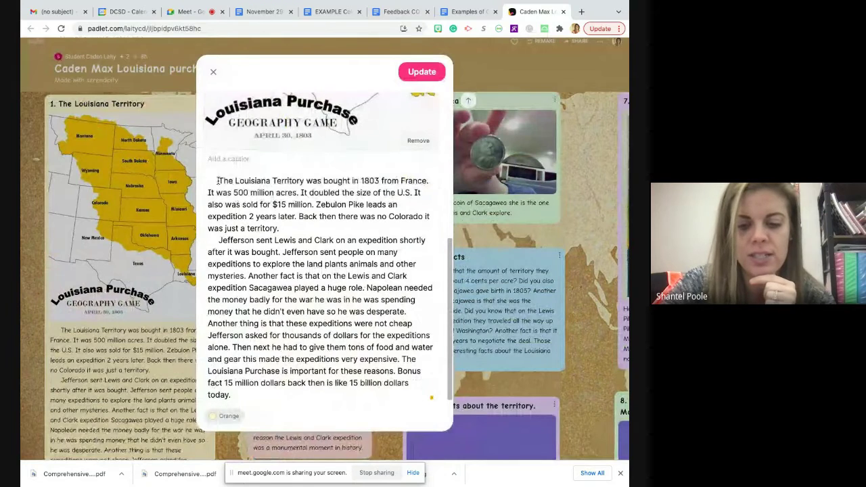
pyautogui.click(217, 180)
pyautogui.press('BackSpace')
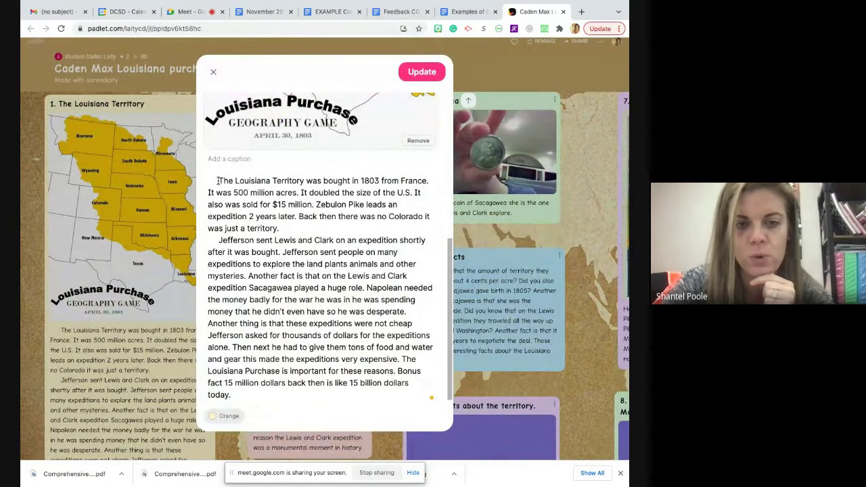
pyautogui.moveTo(217, 180); pyautogui.dragTo(270, 182)
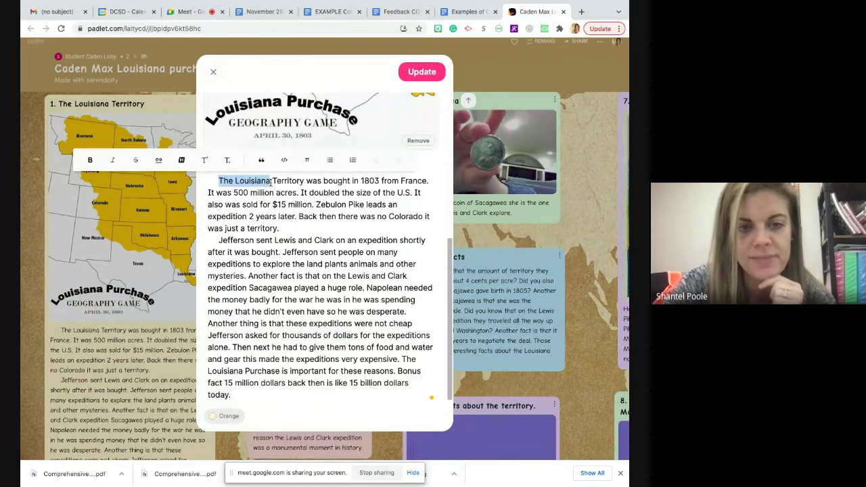
pyautogui.click(329, 161)
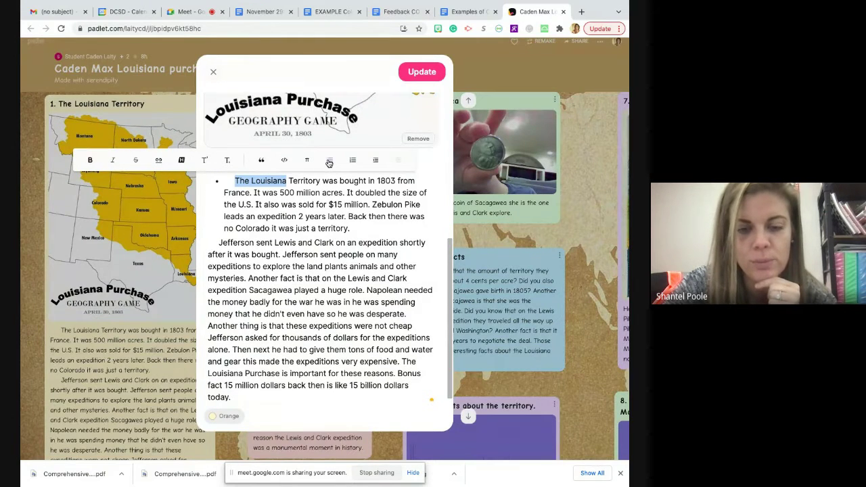
# Remove the bullet again, then close the editor and discard the changes
pyautogui.click(249, 187)
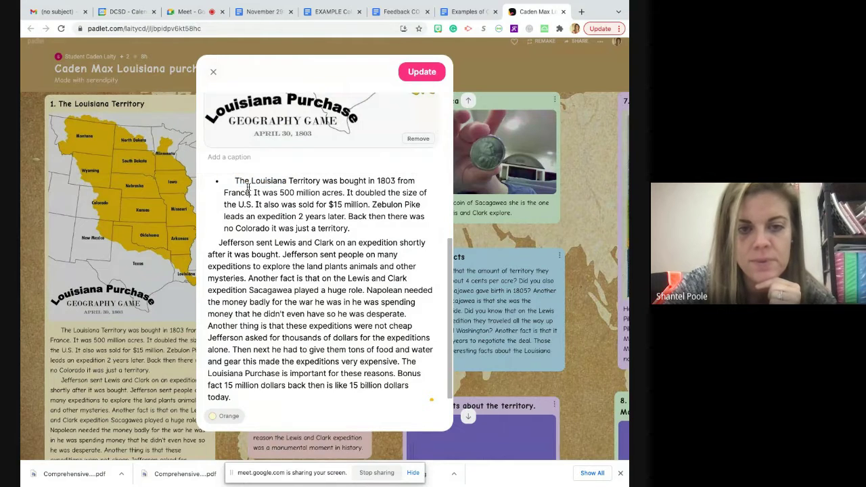
pyautogui.click(236, 180)
pyautogui.press('BackSpace')
pyautogui.press('BackSpace')
pyautogui.press('BackSpace')
pyautogui.press('BackSpace')
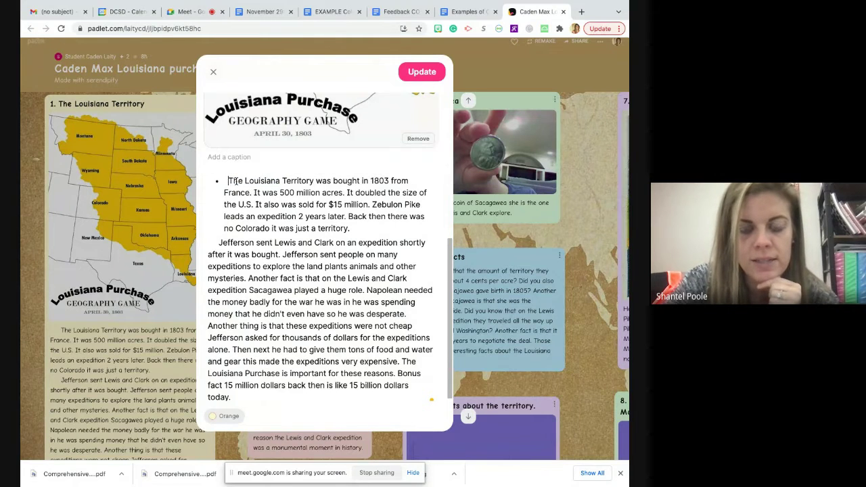
pyautogui.press('BackSpace')
pyautogui.press('BackSpace')
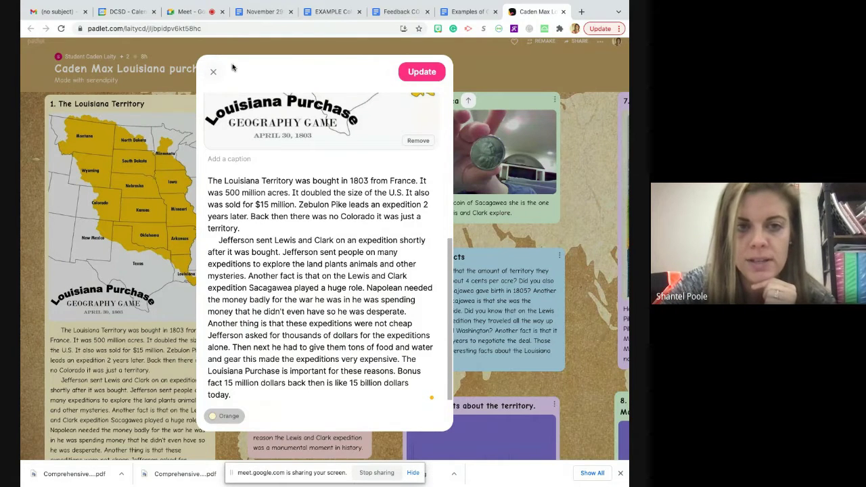
pyautogui.click(212, 76)
pyautogui.click(319, 278)
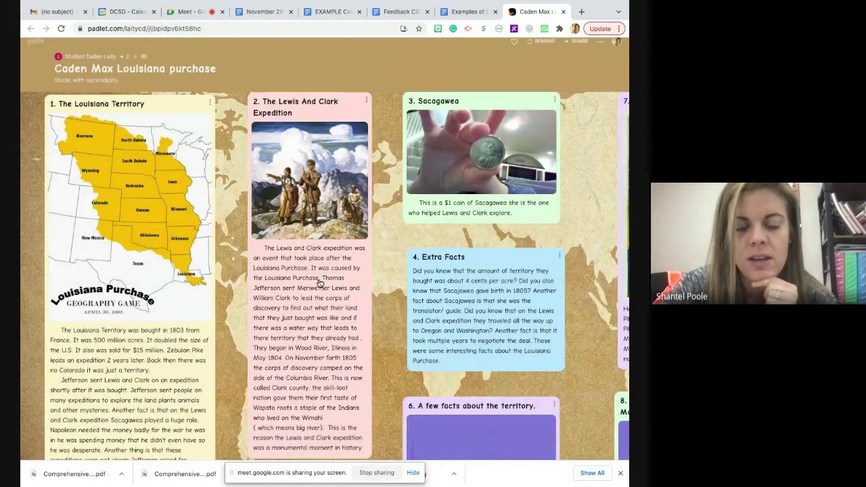
# Publish a new post titled 'Louisiana Territory' with the body text 'Write facts down here.'
pyautogui.scroll(-10, 410, 336)
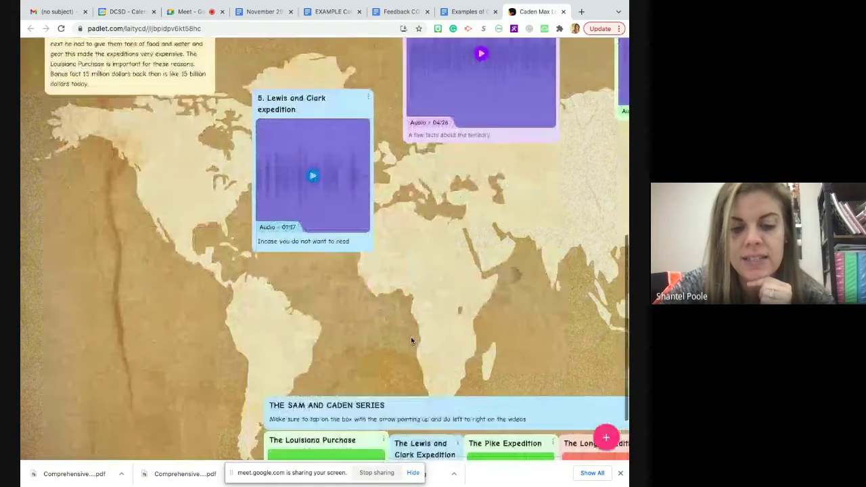
pyautogui.scroll(2, 411, 339)
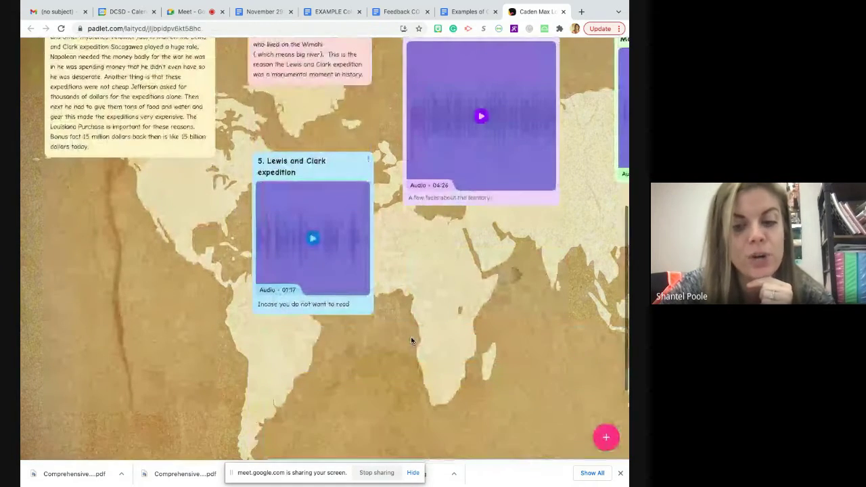
pyautogui.click(606, 438)
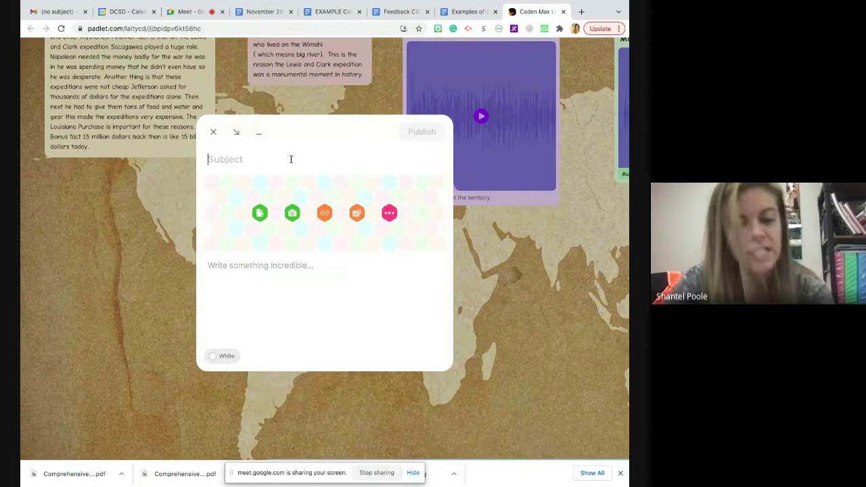
pyautogui.write('Lo')
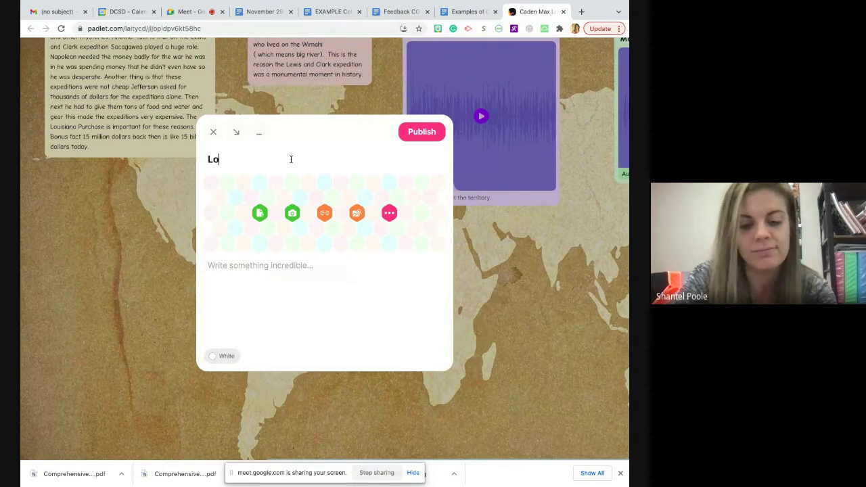
pyautogui.write('uisian')
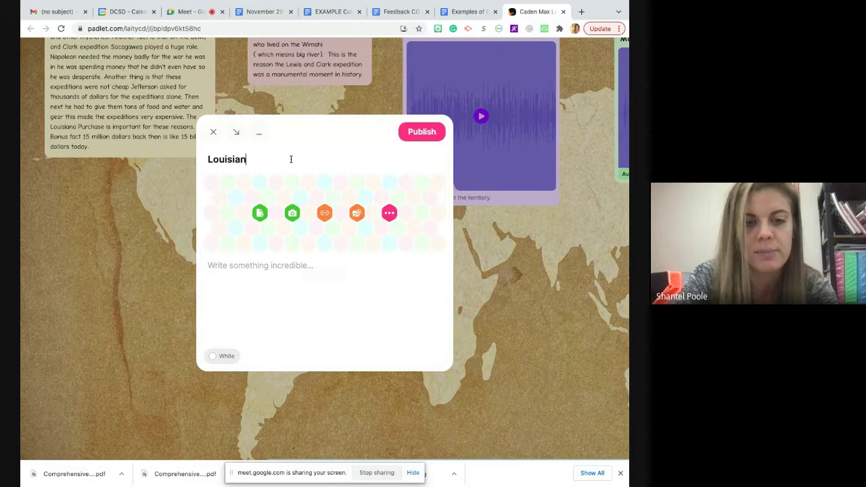
pyautogui.write('a Territory')
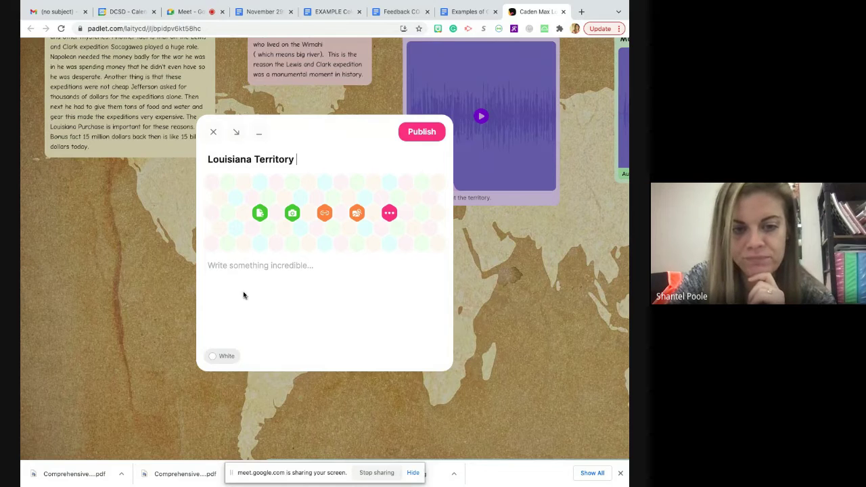
pyautogui.click(229, 266)
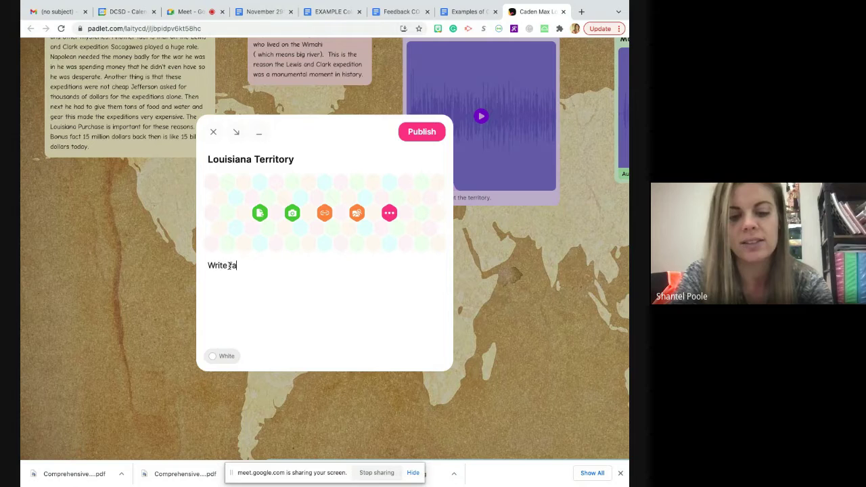
pyautogui.write('Write facts down here.')
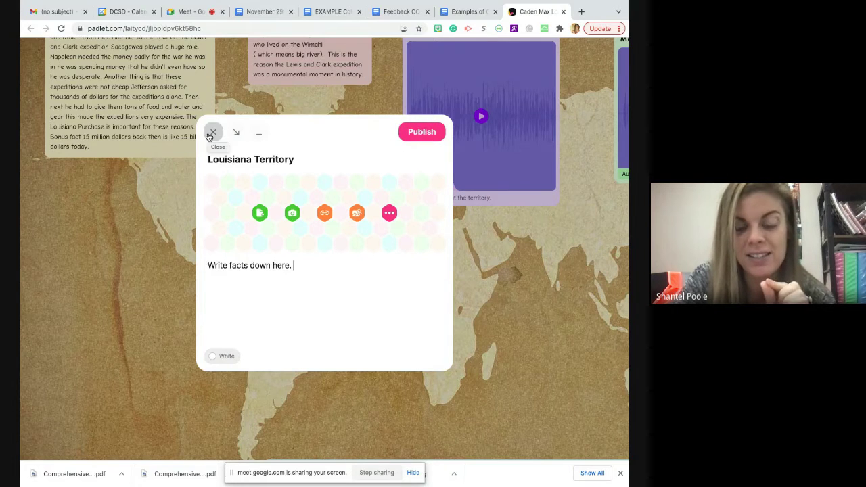
pyautogui.click(415, 133)
pyautogui.scroll(-2, 203, 194)
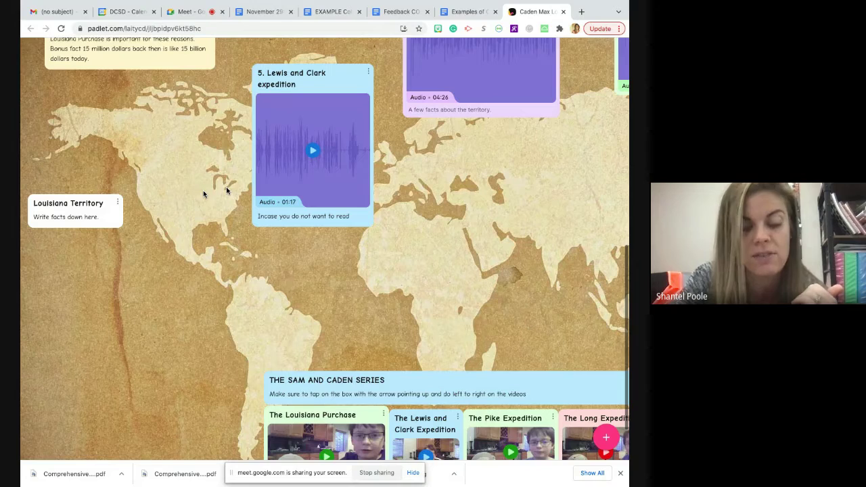
# Enter and leave the Louisiana Territory post's editor unchanged, then bring up its options menu again
pyautogui.click(116, 204)
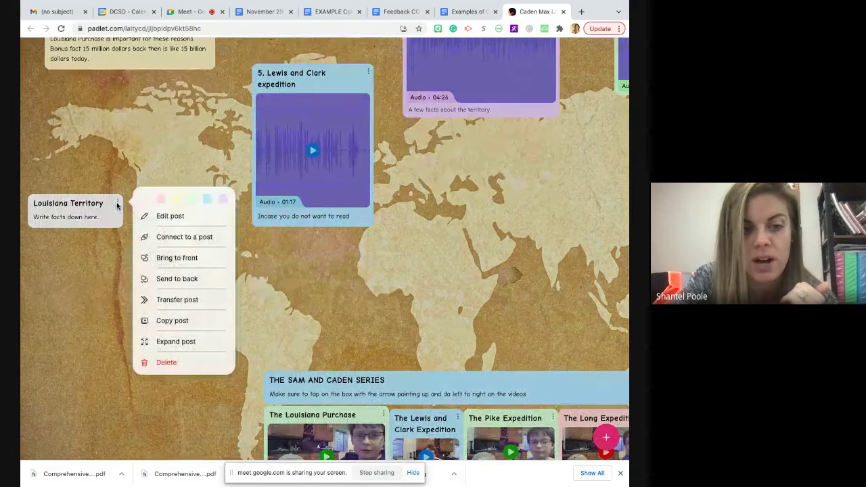
pyautogui.click(159, 217)
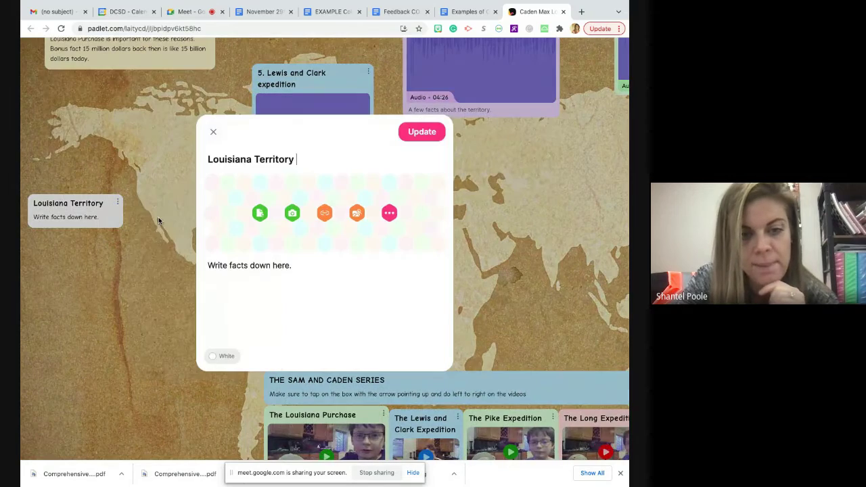
pyautogui.click(115, 204)
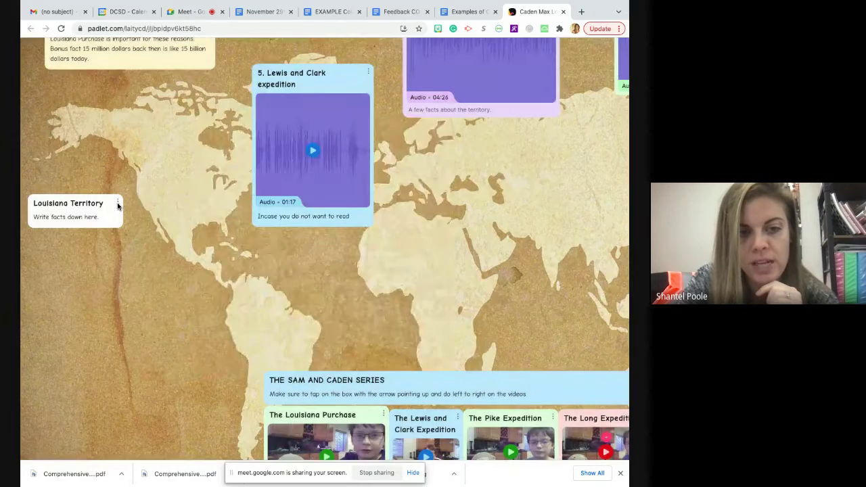
pyautogui.click(118, 203)
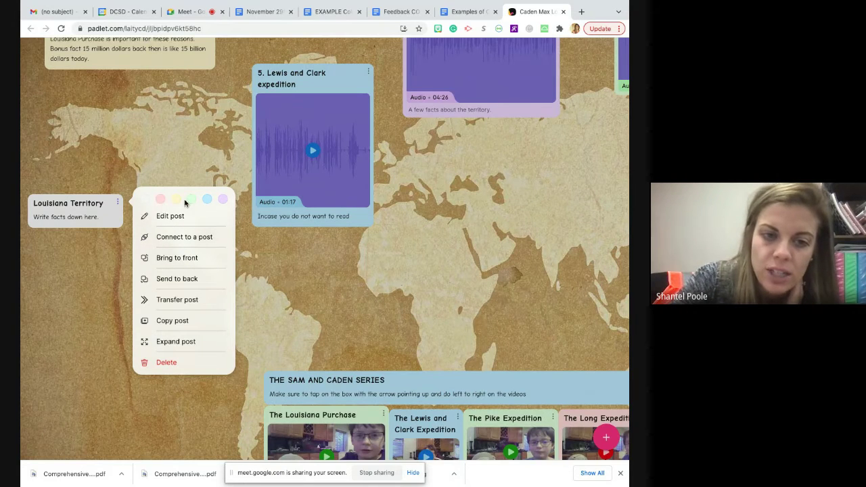
# Colour the Louisiana Territory post purple and show the editor's full list of attachment sources
pyautogui.click(222, 202)
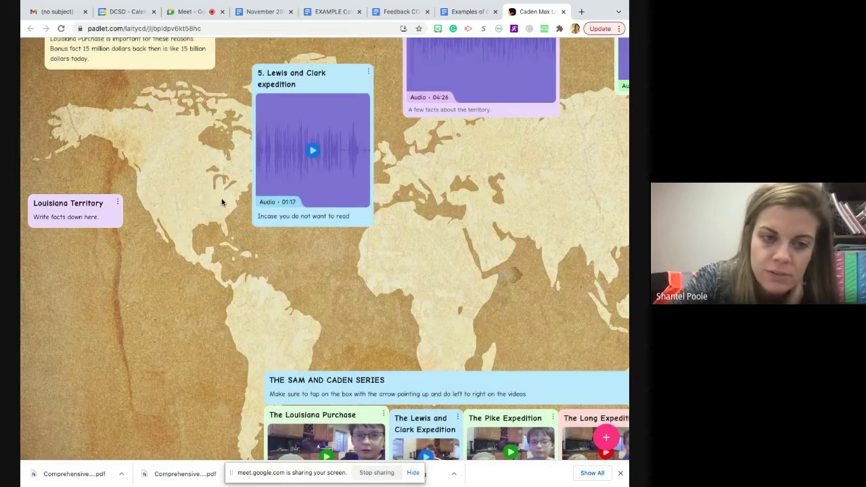
pyautogui.click(118, 203)
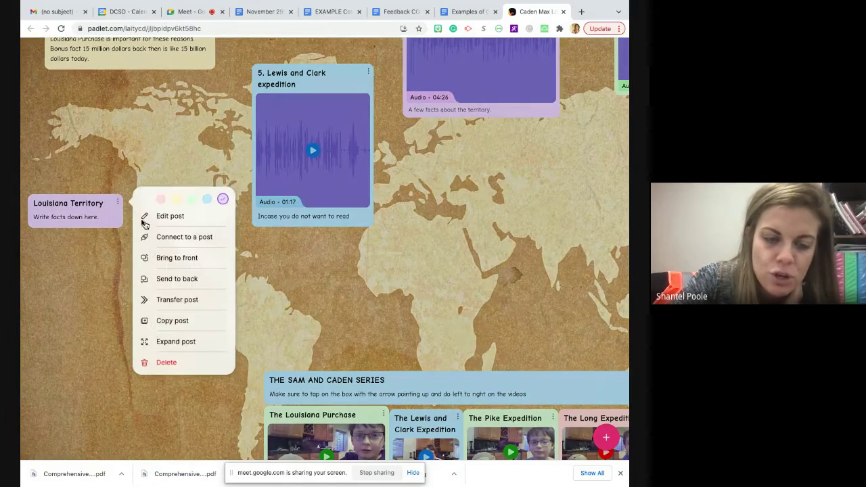
pyautogui.click(159, 219)
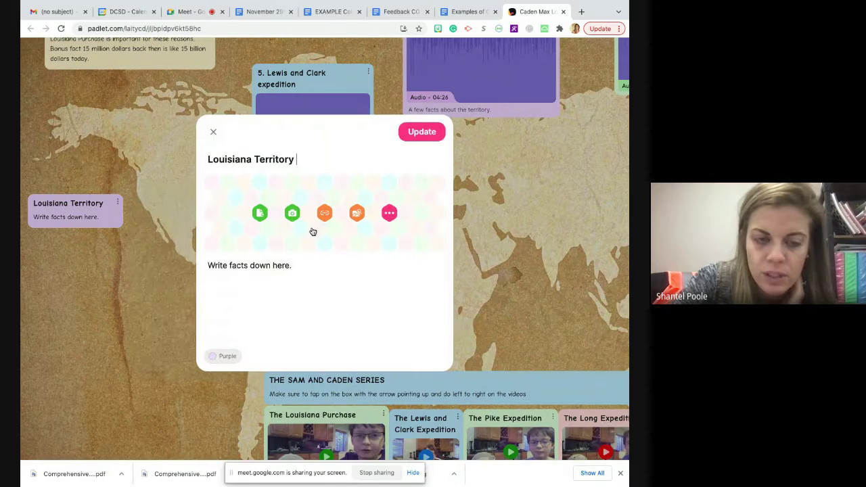
pyautogui.click(390, 213)
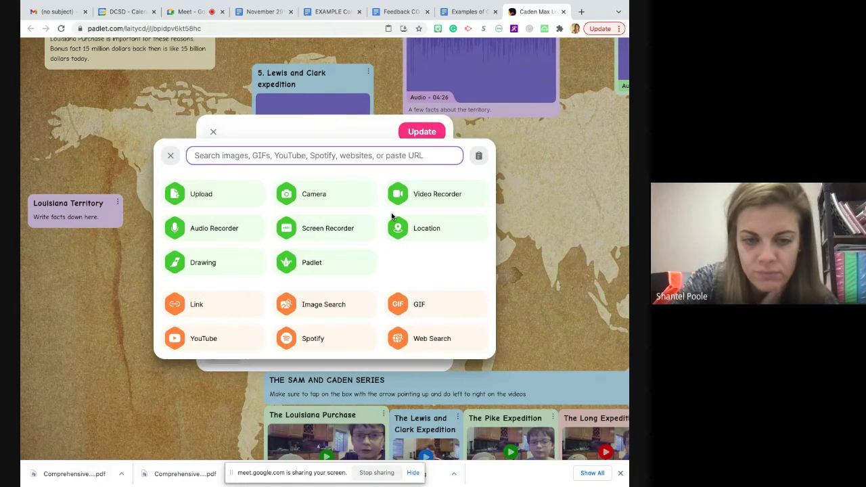
# Attach the red-shaded Louisiana Purchase map from an Image Search for 'Louisiana Territory' and update the post
pyautogui.click(311, 305)
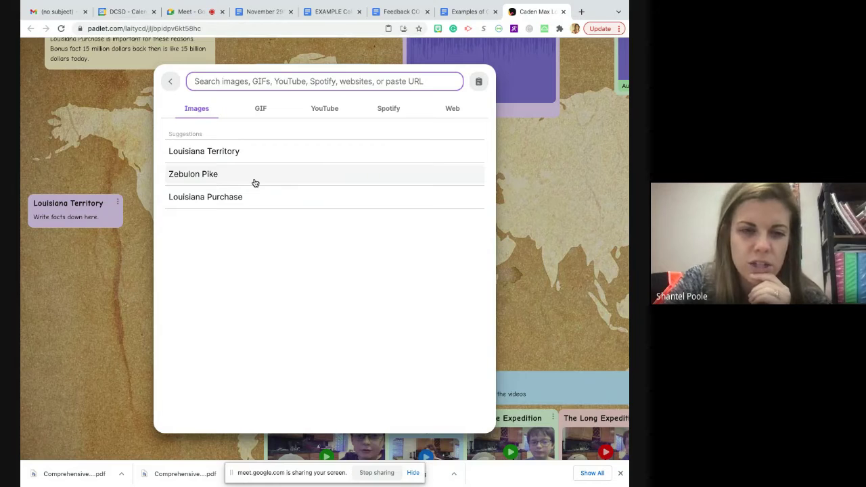
pyautogui.click(230, 151)
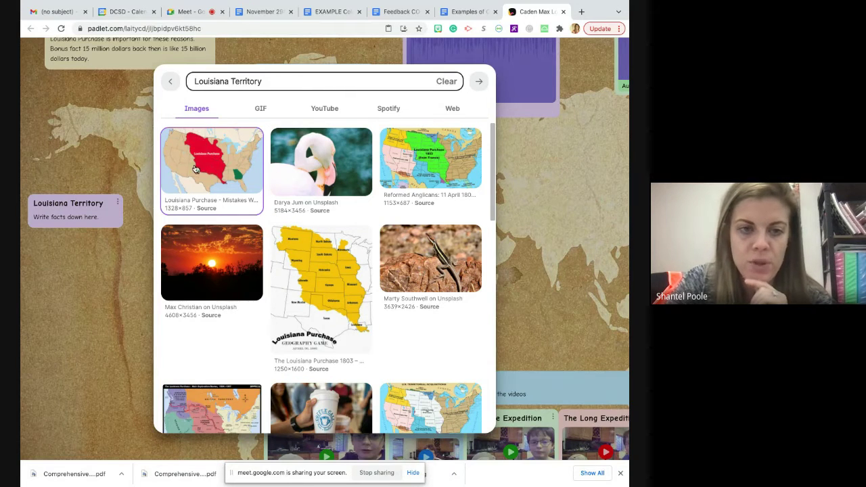
pyautogui.click(215, 167)
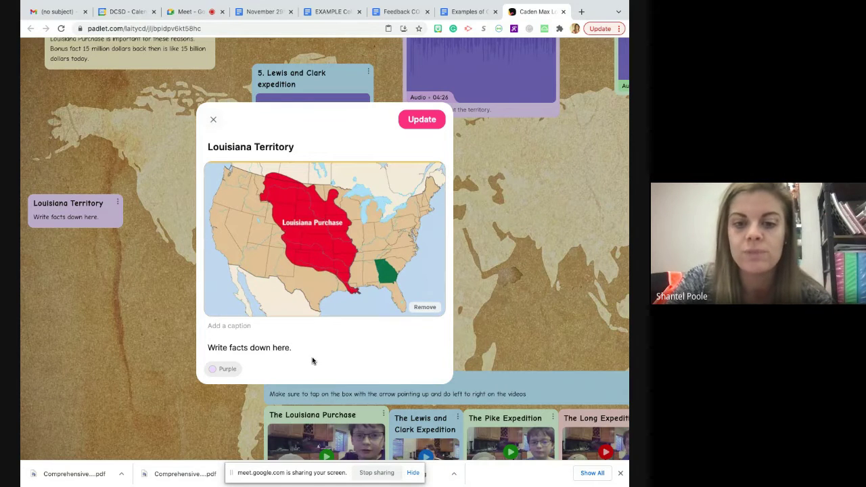
pyautogui.click(423, 121)
pyautogui.scroll(5, 229, 158)
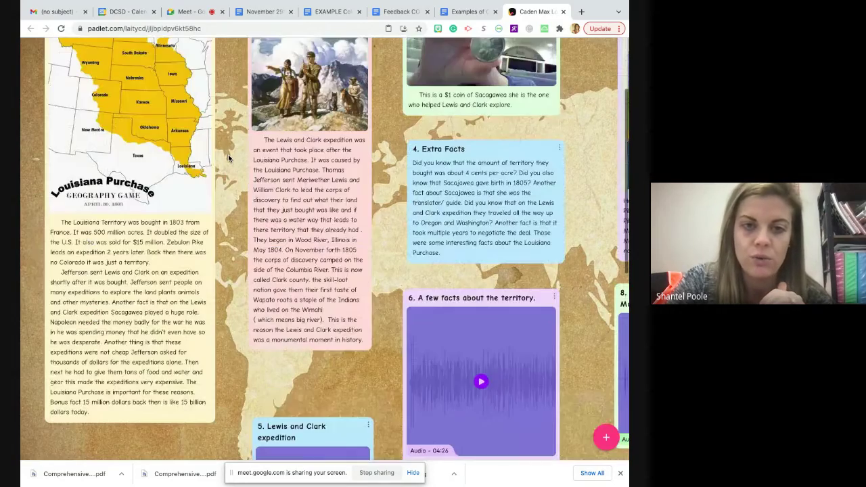
pyautogui.scroll(3, 229, 158)
pyautogui.scroll(-2, 229, 158)
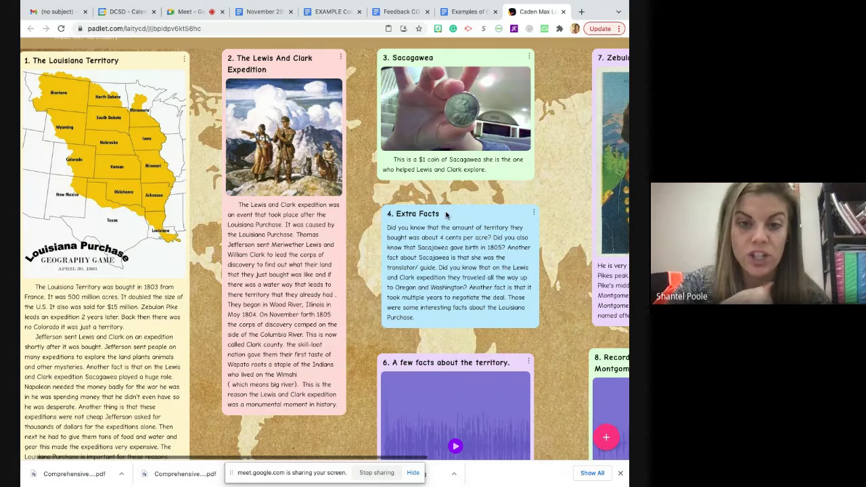
pyautogui.scroll(-5, 484, 309)
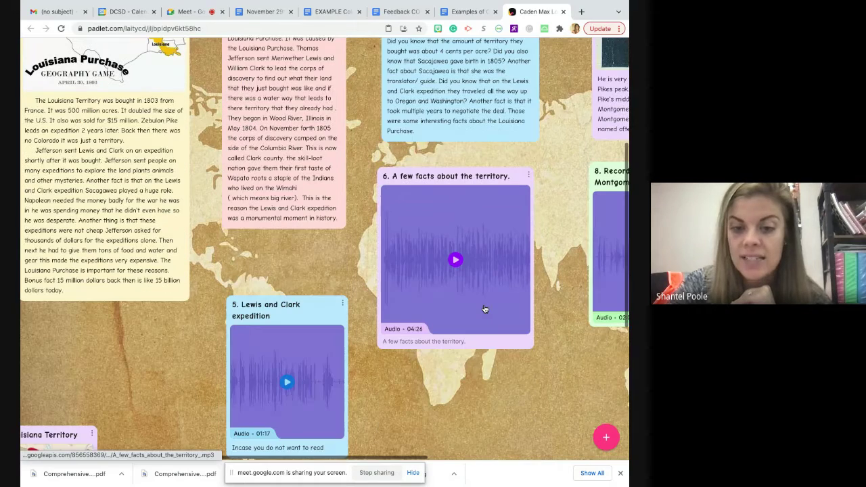
pyautogui.scroll(-2, 485, 308)
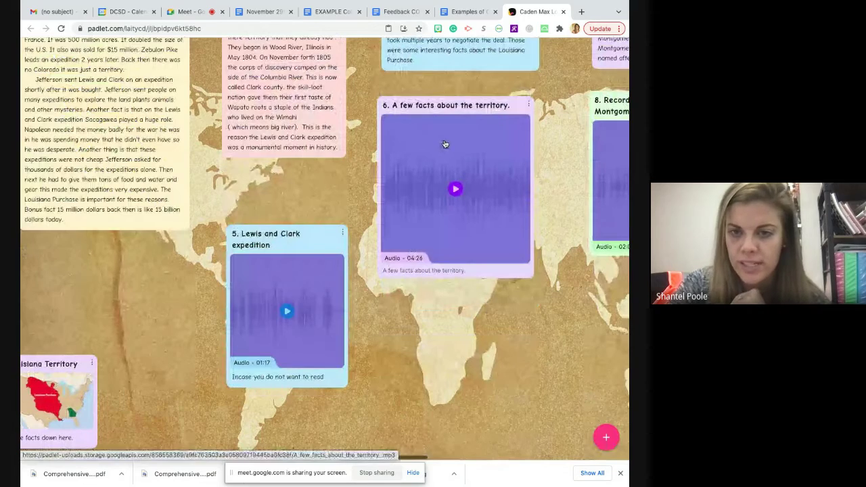
pyautogui.hscroll(3, 485, 131)
pyautogui.scroll(-6, 570, 163)
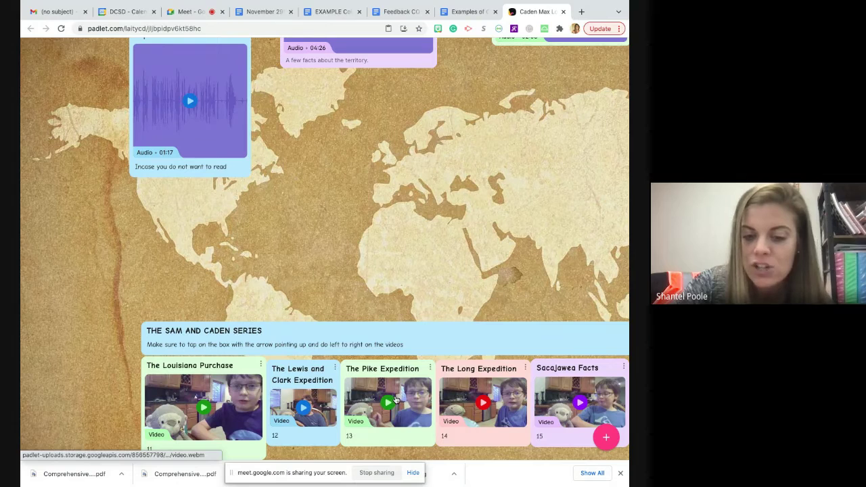
pyautogui.hscroll(4, 522, 405)
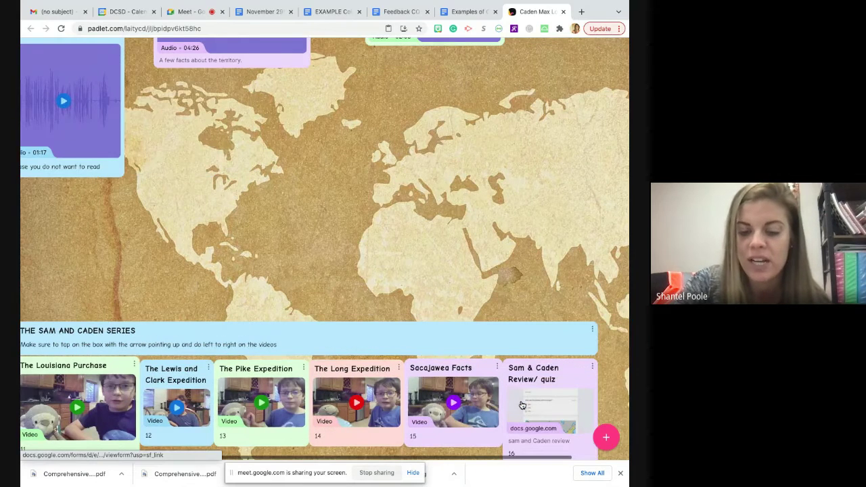
pyautogui.hscroll(-1, 522, 405)
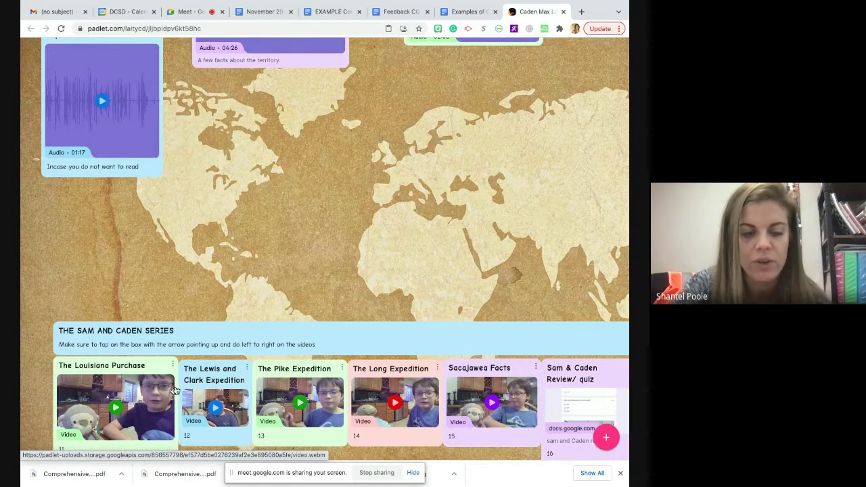
pyautogui.hscroll(1, 323, 400)
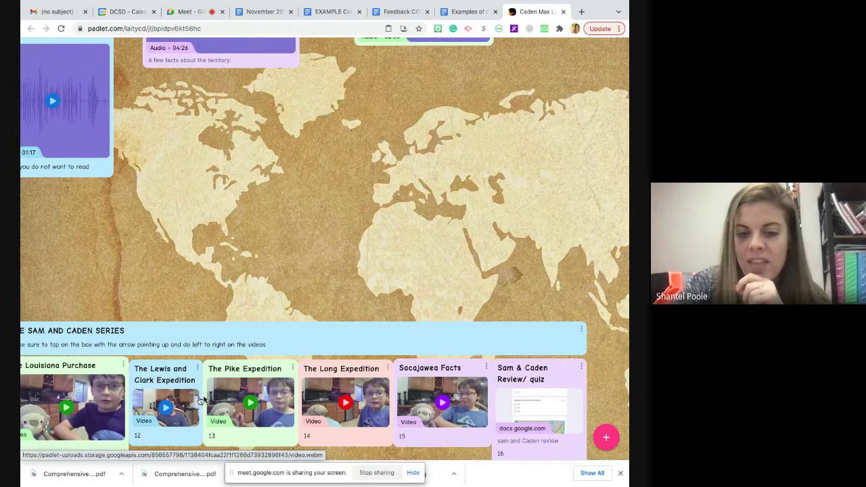
pyautogui.click(535, 411)
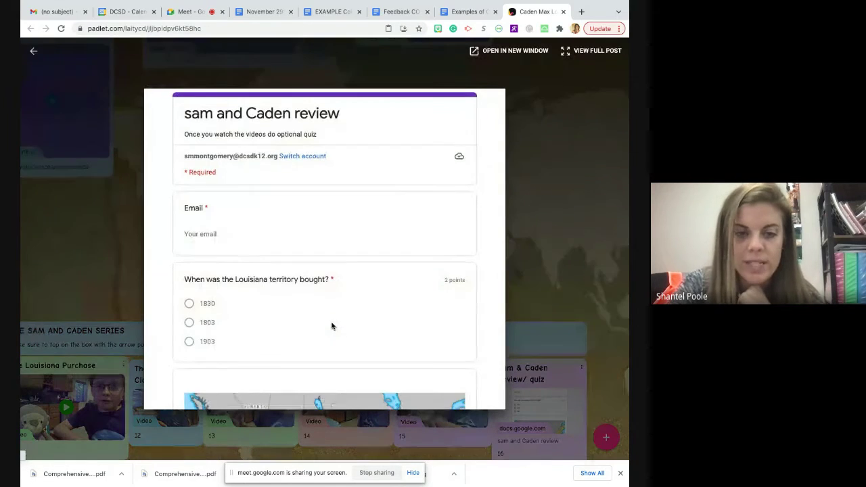
pyautogui.scroll(-3, 338, 324)
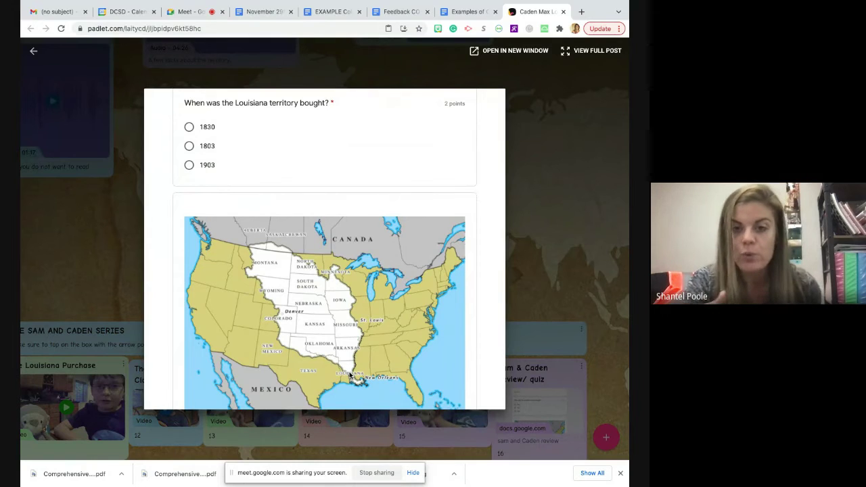
pyautogui.click(598, 233)
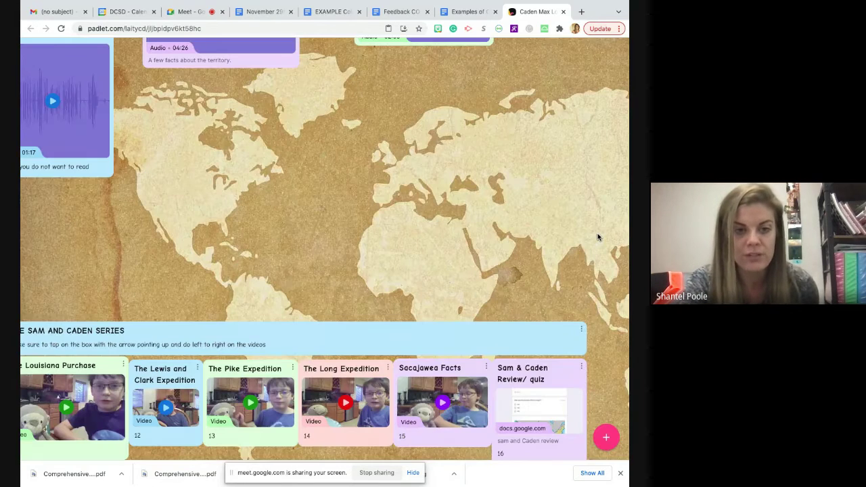
# Switch to the Feedback CO Day Topics & Projects 21-22 document and preview its Colorado Day Project Menu link
pyautogui.scroll(10, 348, 163)
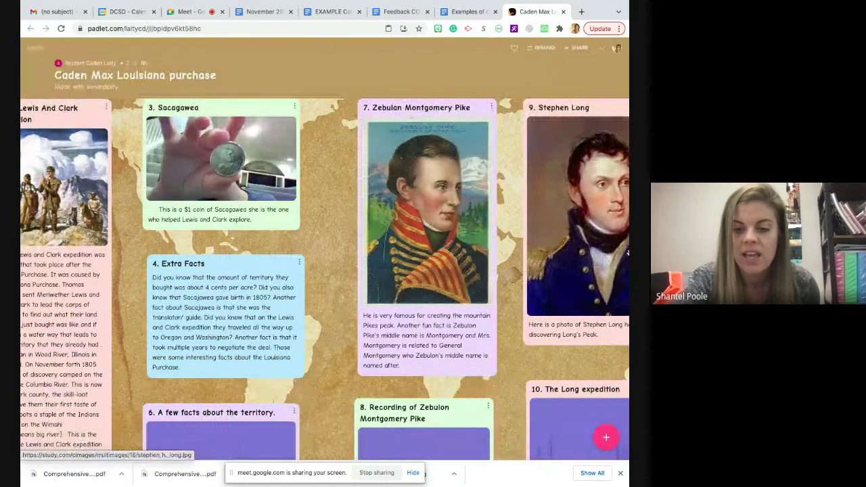
pyautogui.scroll(-10, 628, 252)
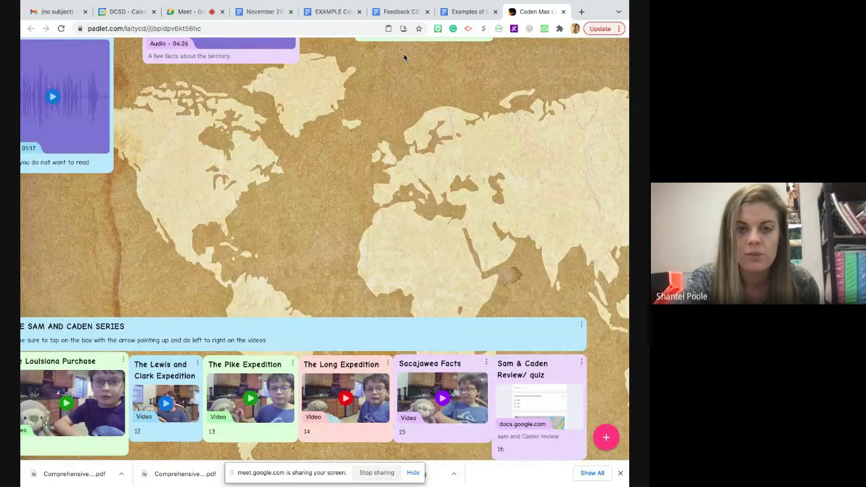
pyautogui.click(399, 11)
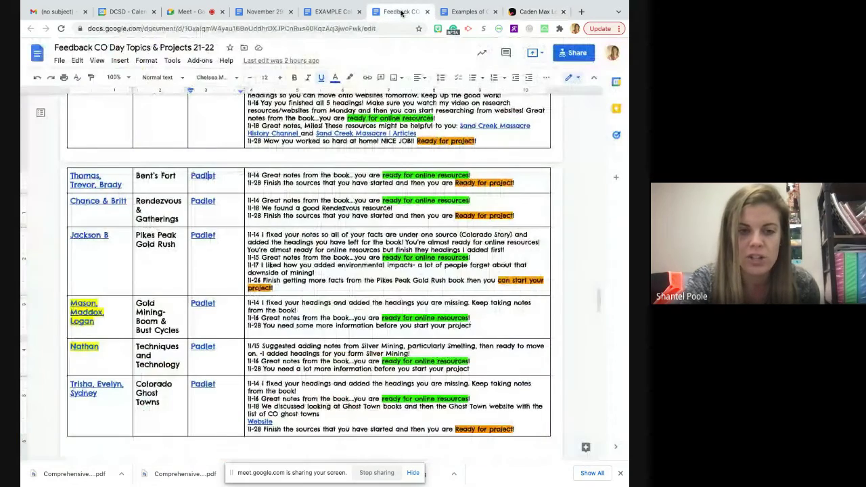
pyautogui.scroll(15, 231, 253)
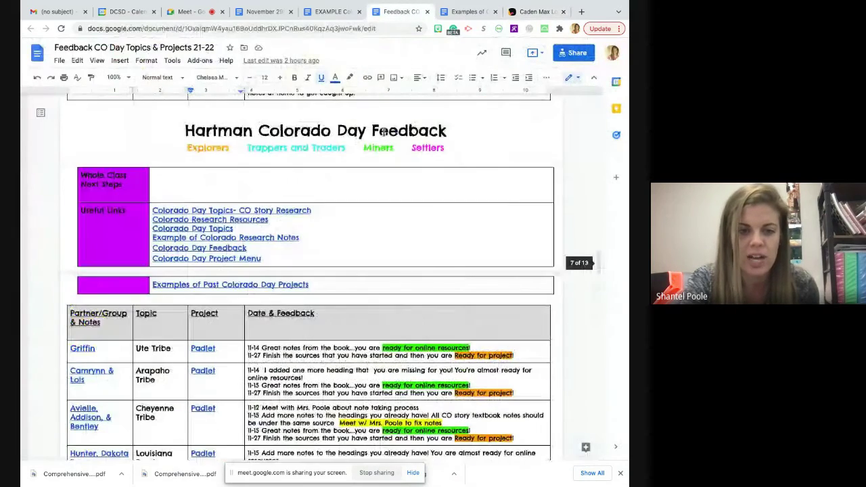
pyautogui.click(229, 258)
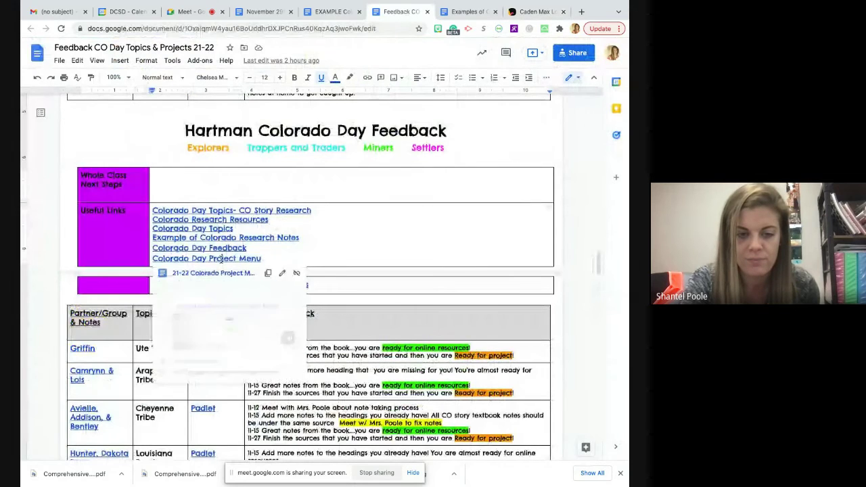